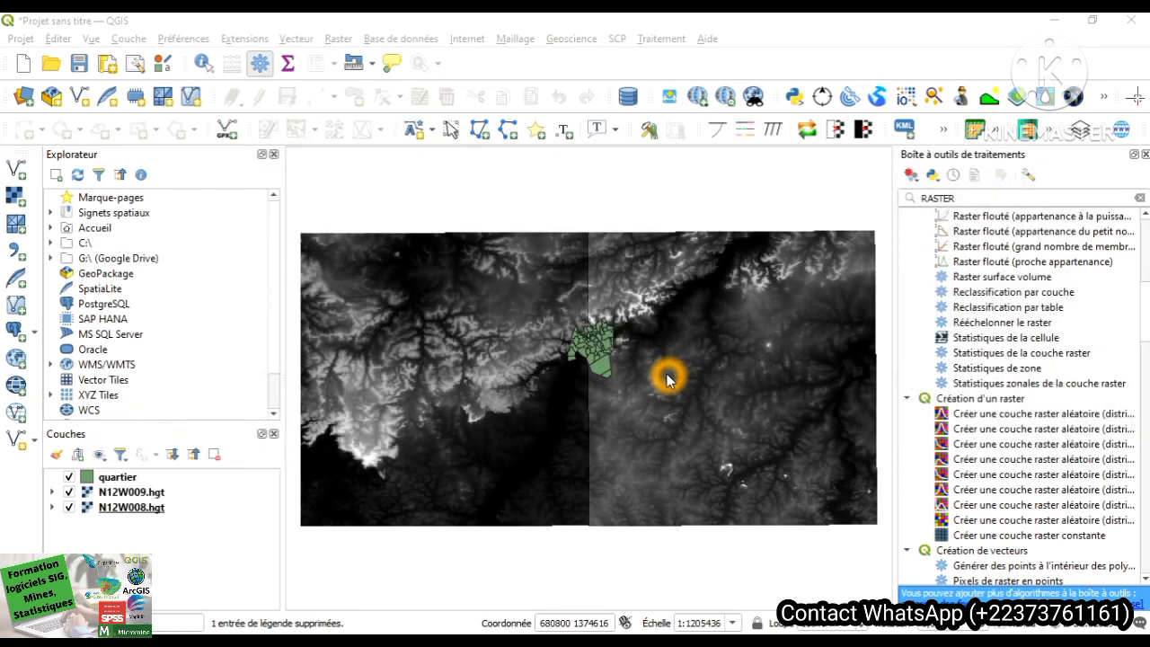
pyautogui.click(1074, 104)
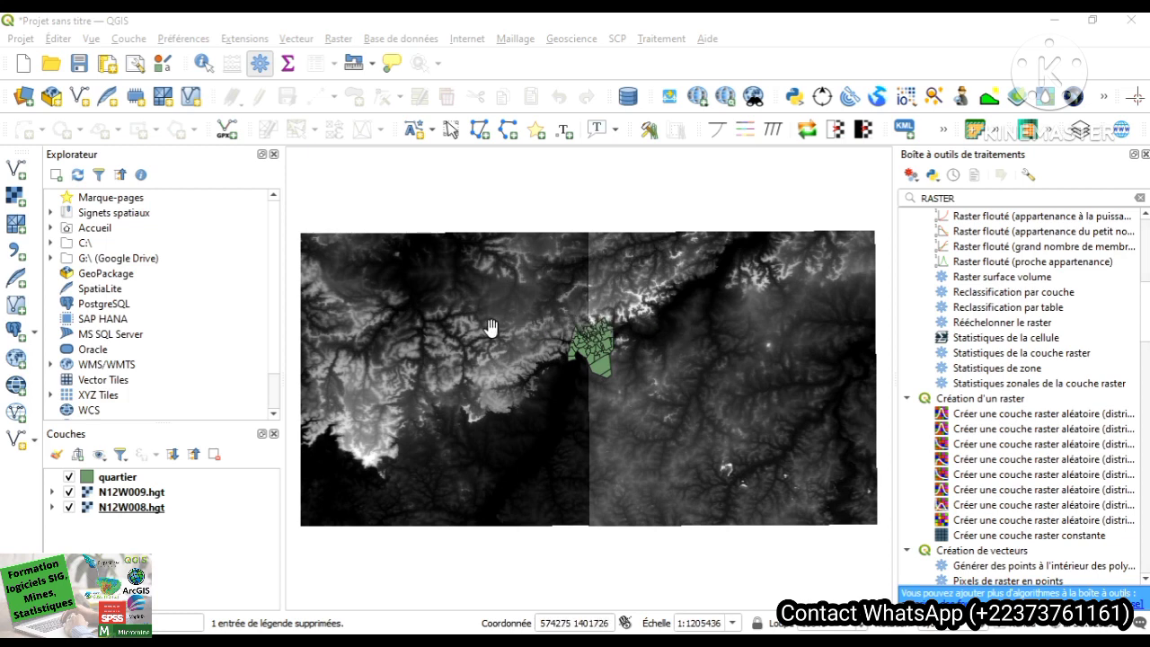
# Toggle the visibility of the N12W009.hgt and N12W008.hgt rasters to examine how each tile covers the quartier layer
pyautogui.click(52, 489)
pyautogui.click(66, 491)
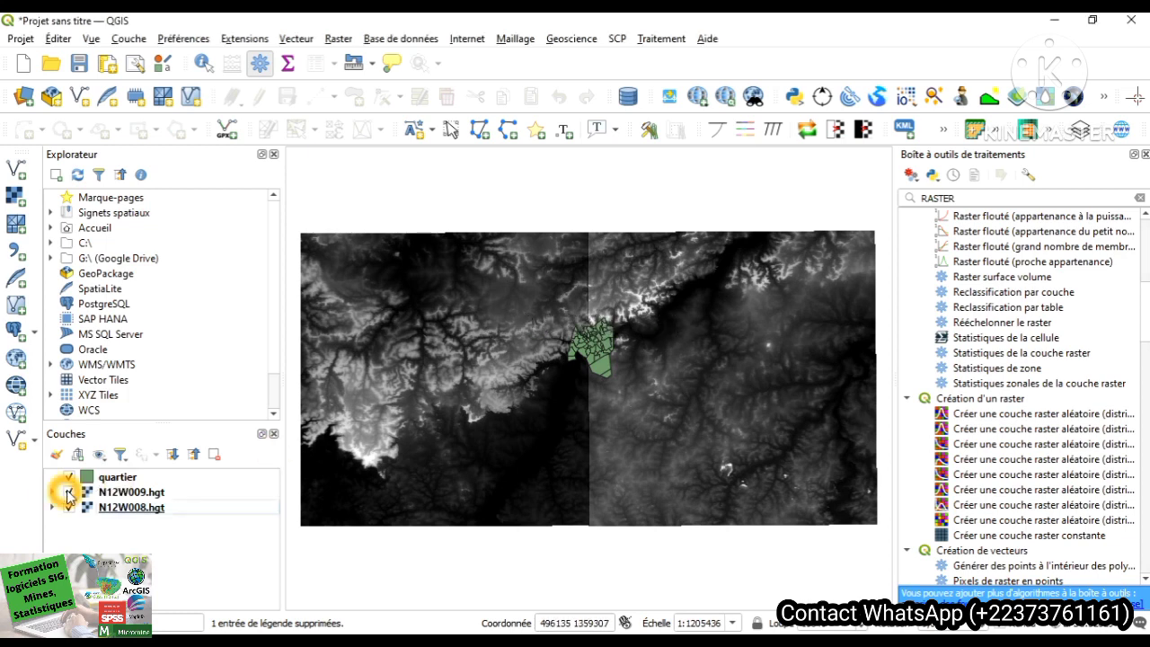
pyautogui.click(69, 508)
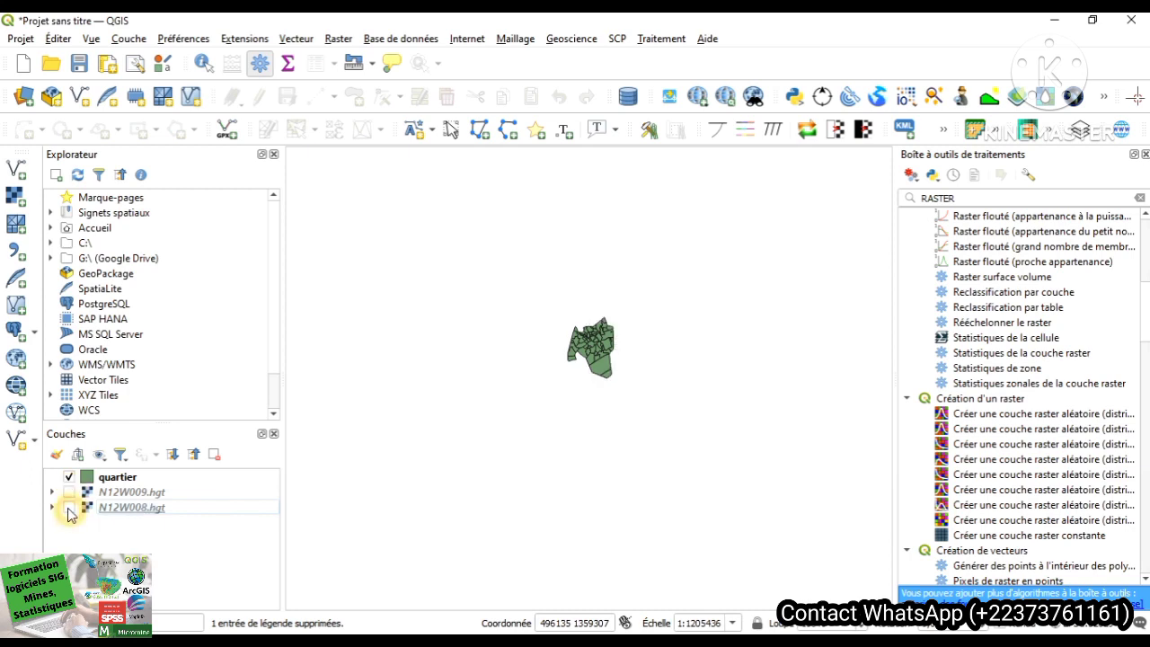
pyautogui.click(69, 509)
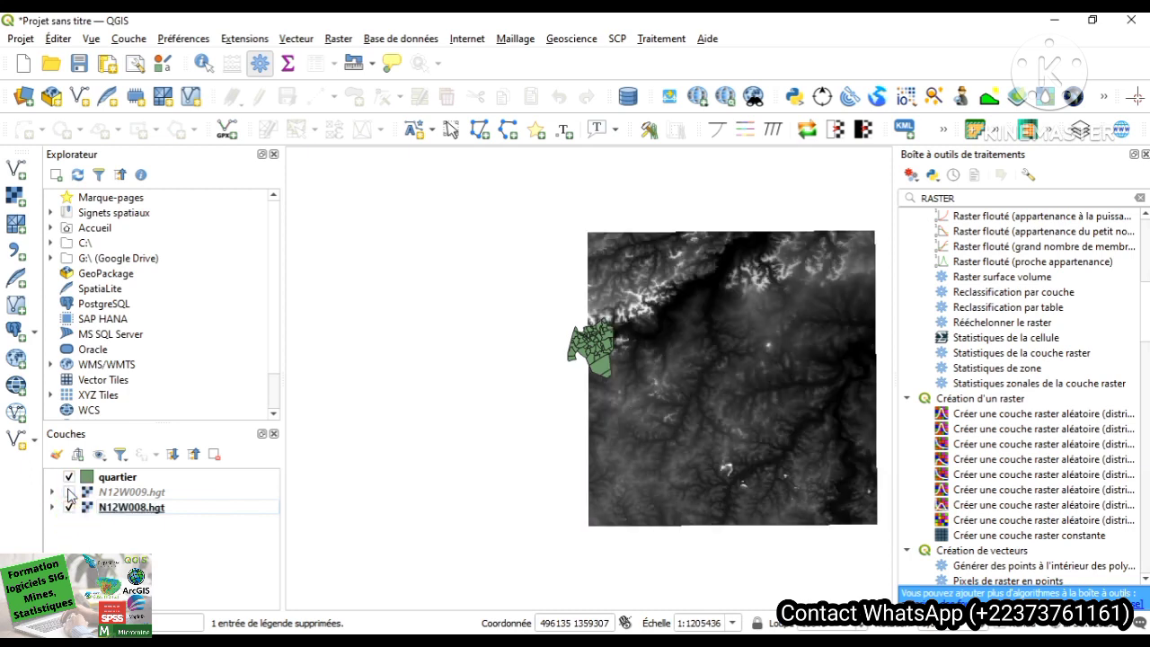
pyautogui.click(70, 492)
pyautogui.click(70, 492)
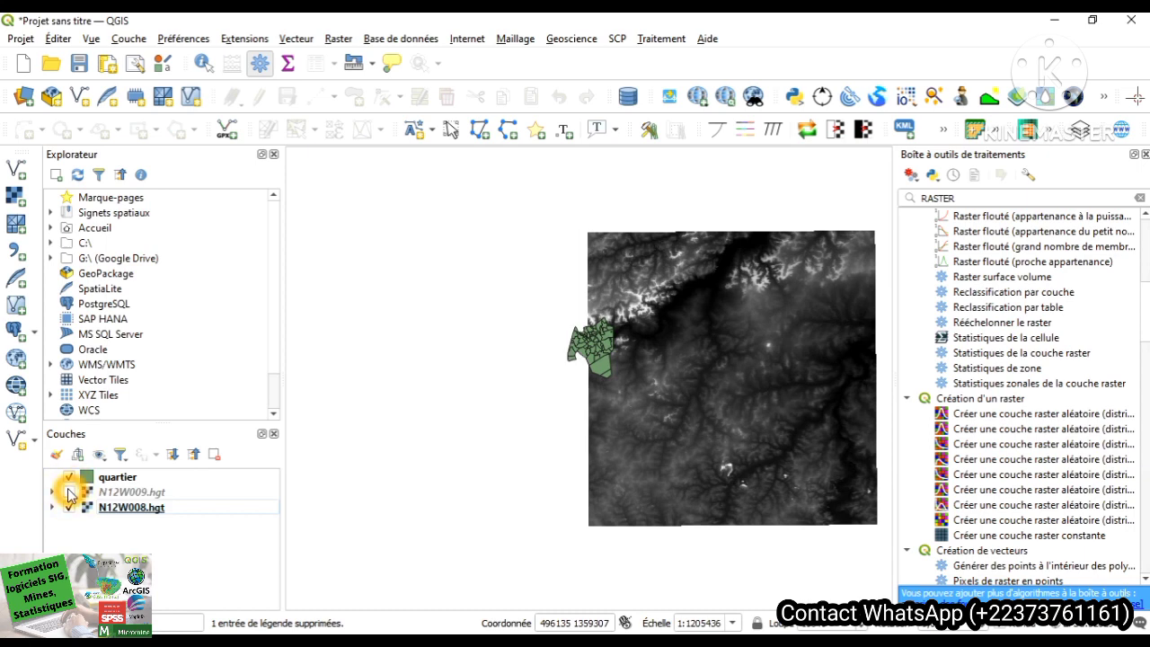
pyautogui.click(70, 492)
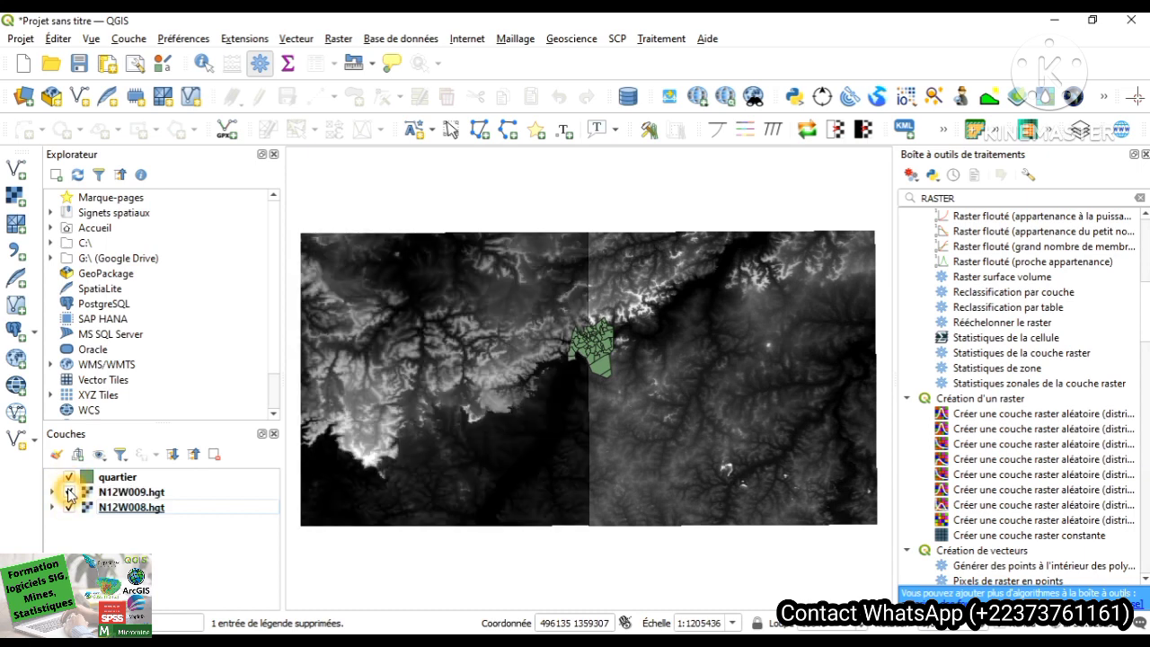
pyautogui.click(70, 492)
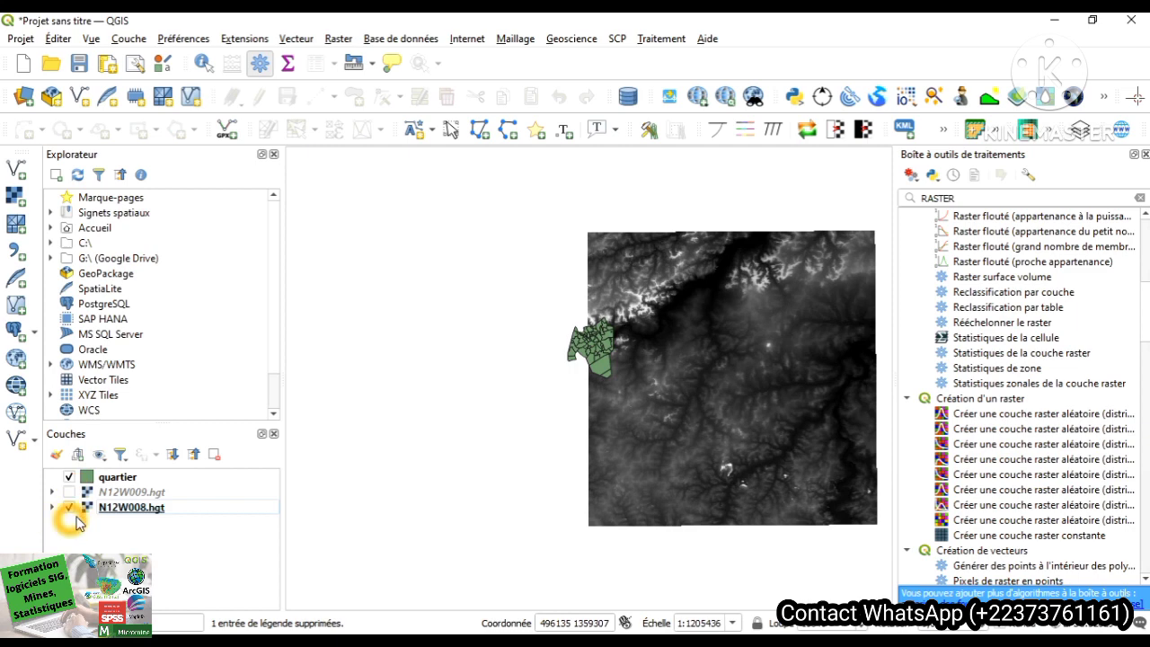
pyautogui.click(70, 508)
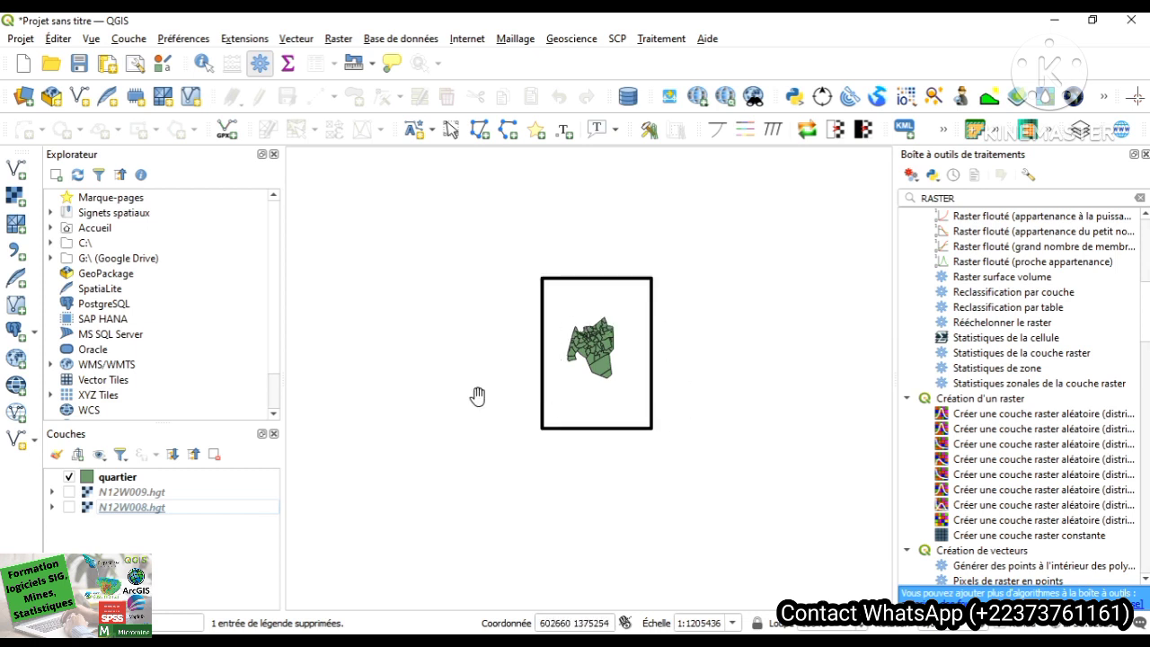
pyautogui.click(69, 493)
pyautogui.click(69, 507)
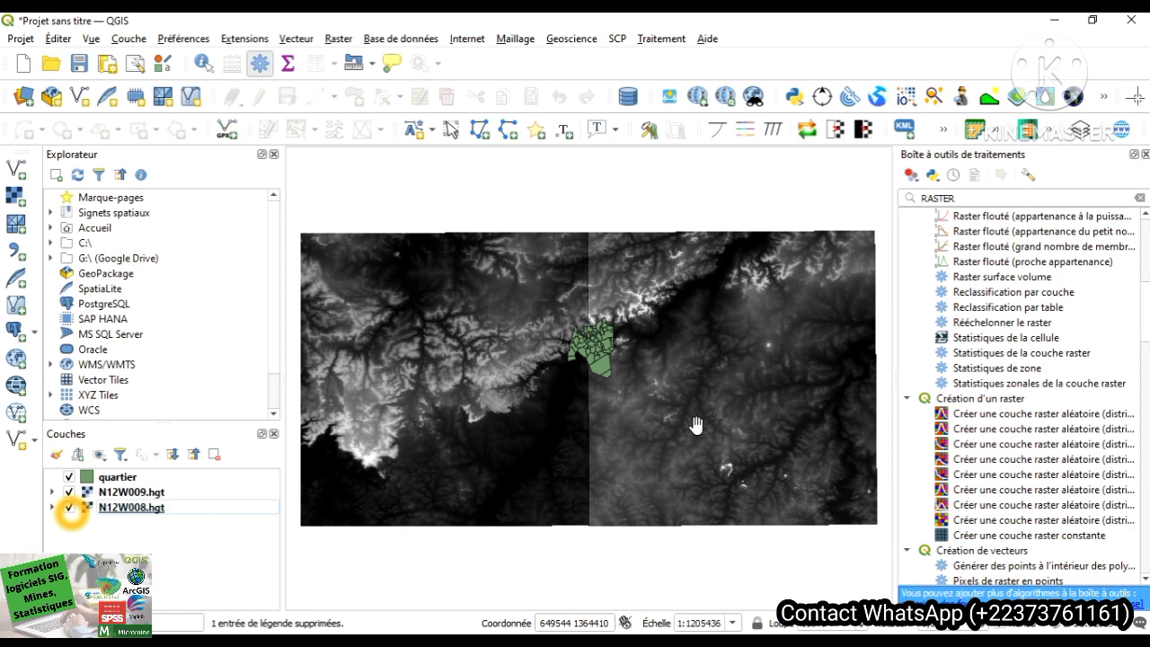
# Start the raster merge tool (Fusion) with N12W008.hgt and N12W009.hgt as the input layers
pyautogui.click(342, 40)
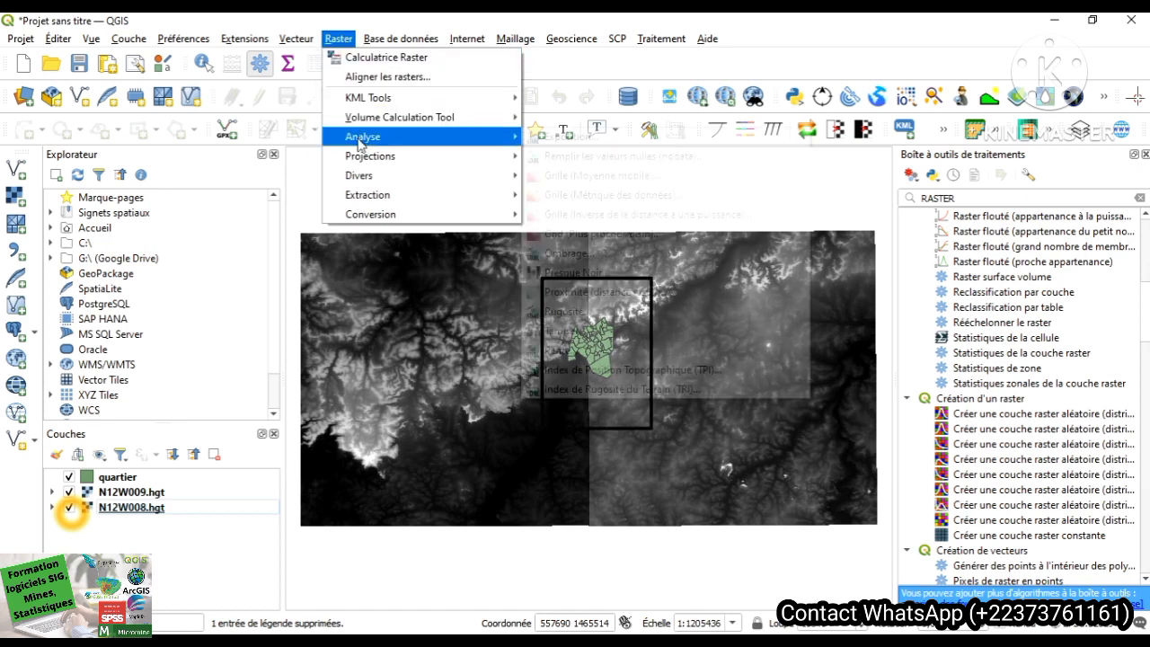
pyautogui.moveTo(360, 178)
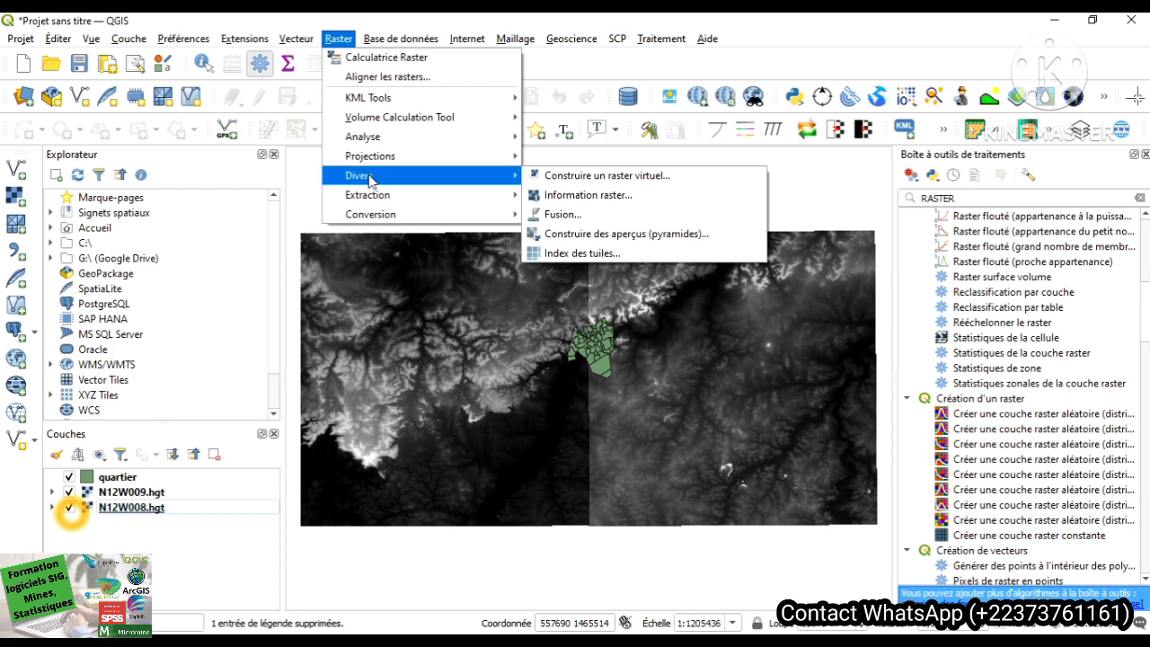
pyautogui.click(576, 218)
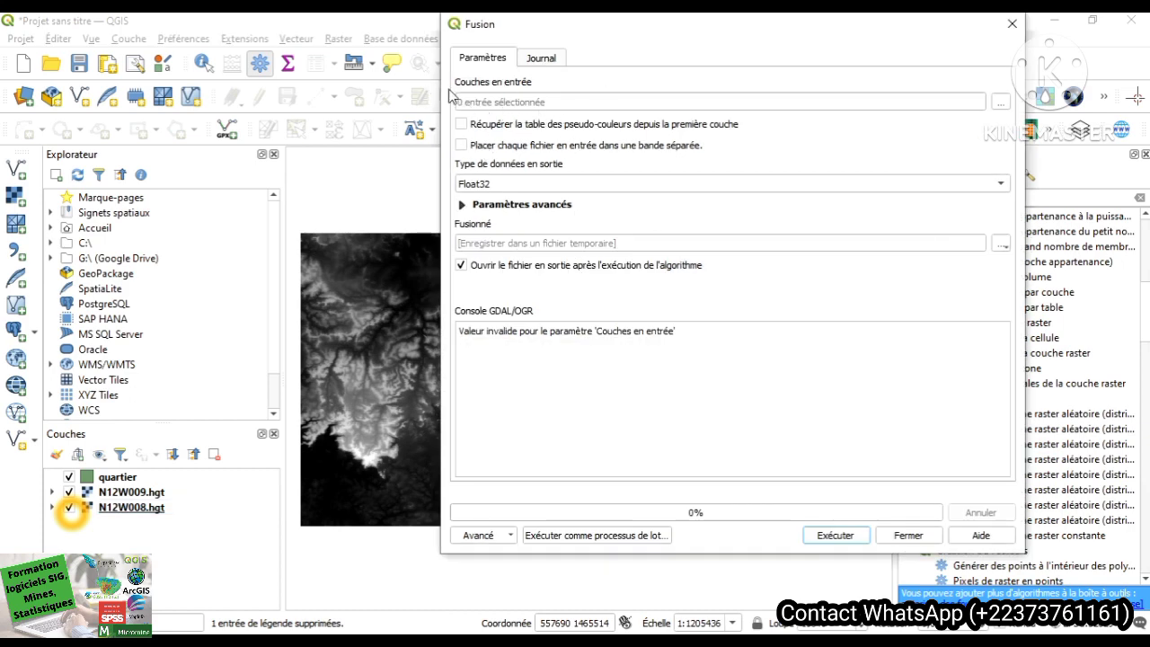
pyautogui.click(1001, 105)
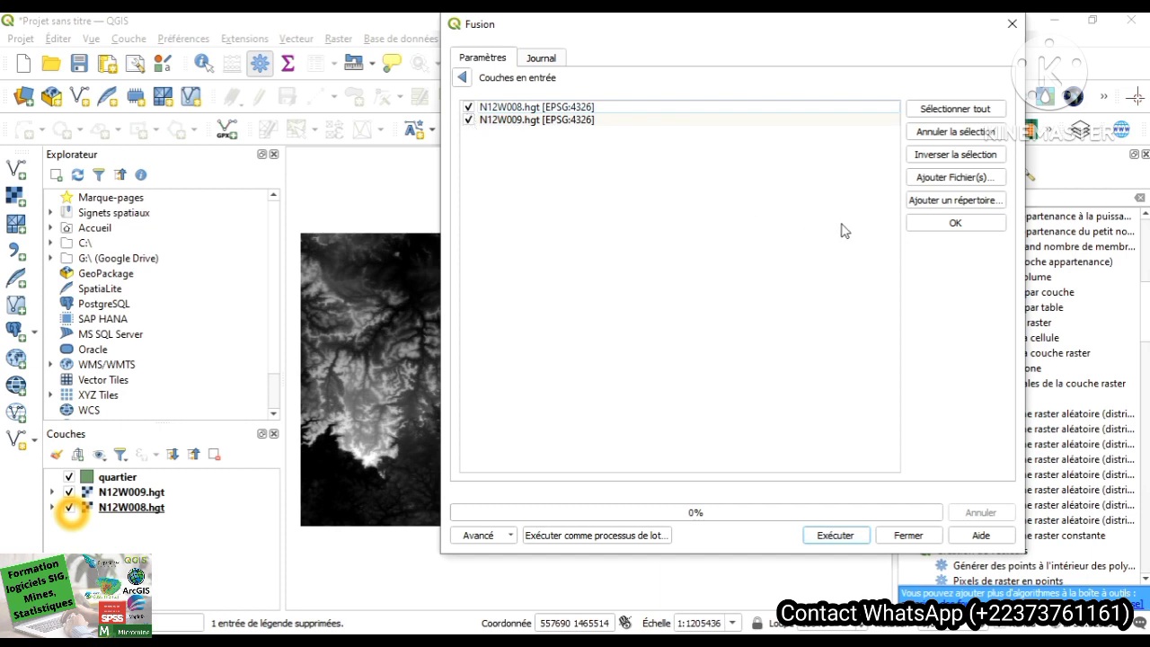
pyautogui.click(955, 223)
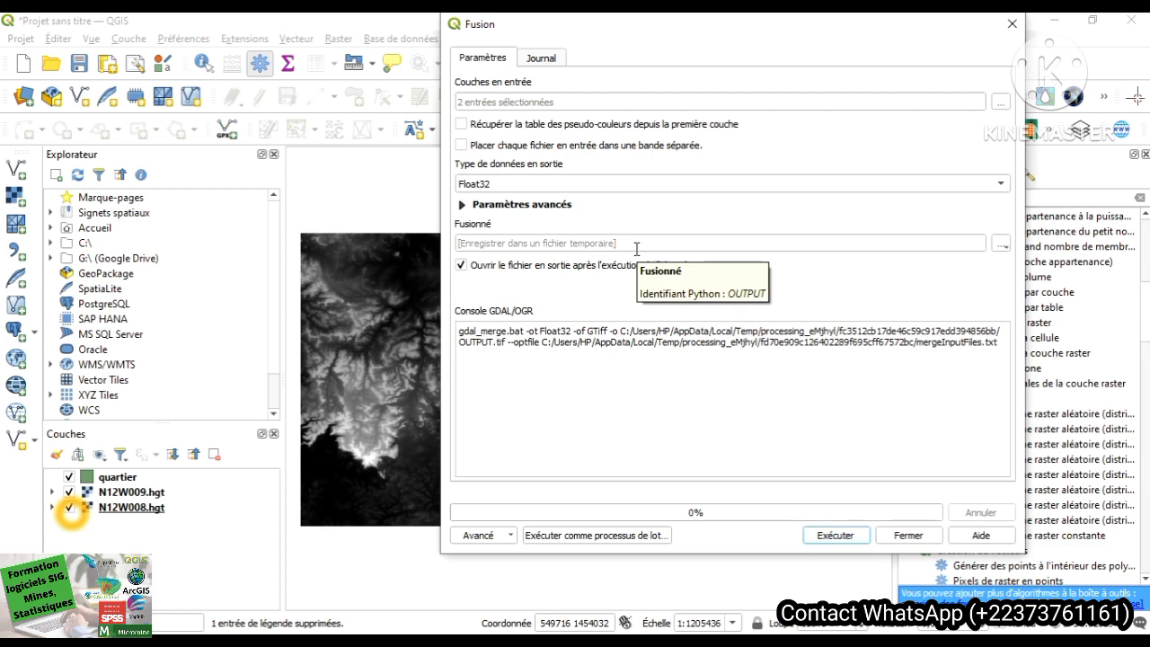
# Set the merged output file to FUSIONNE.tif in the "a supprimer" folder and run the merge
pyautogui.click(1002, 245)
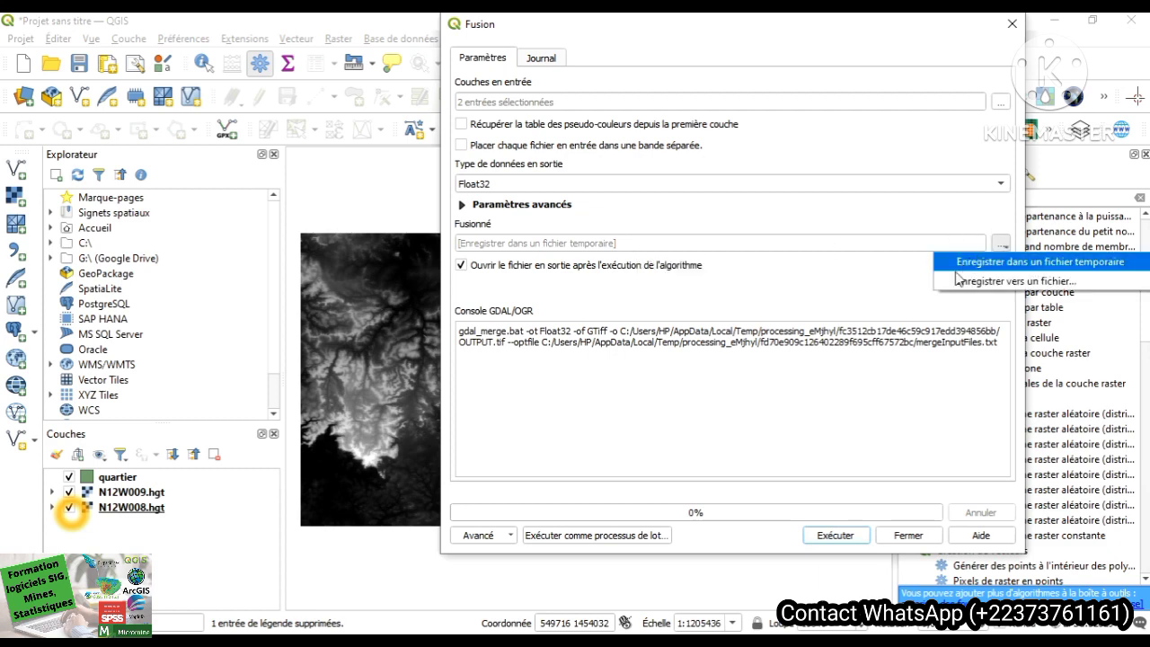
pyautogui.click(982, 283)
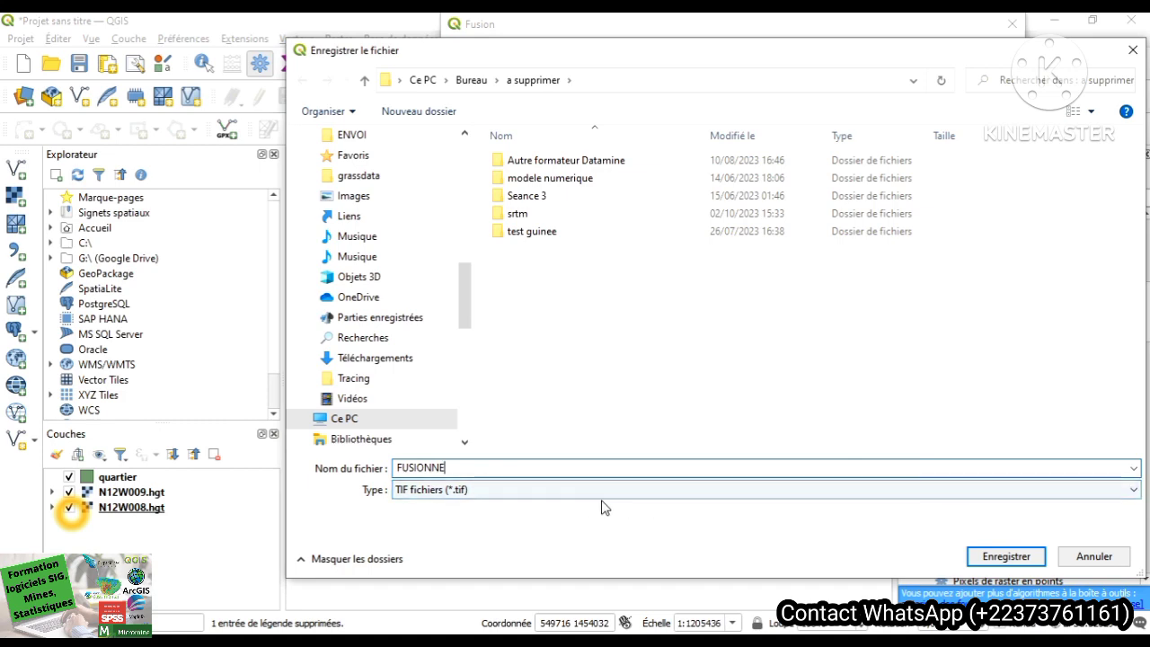
pyautogui.click(1006, 557)
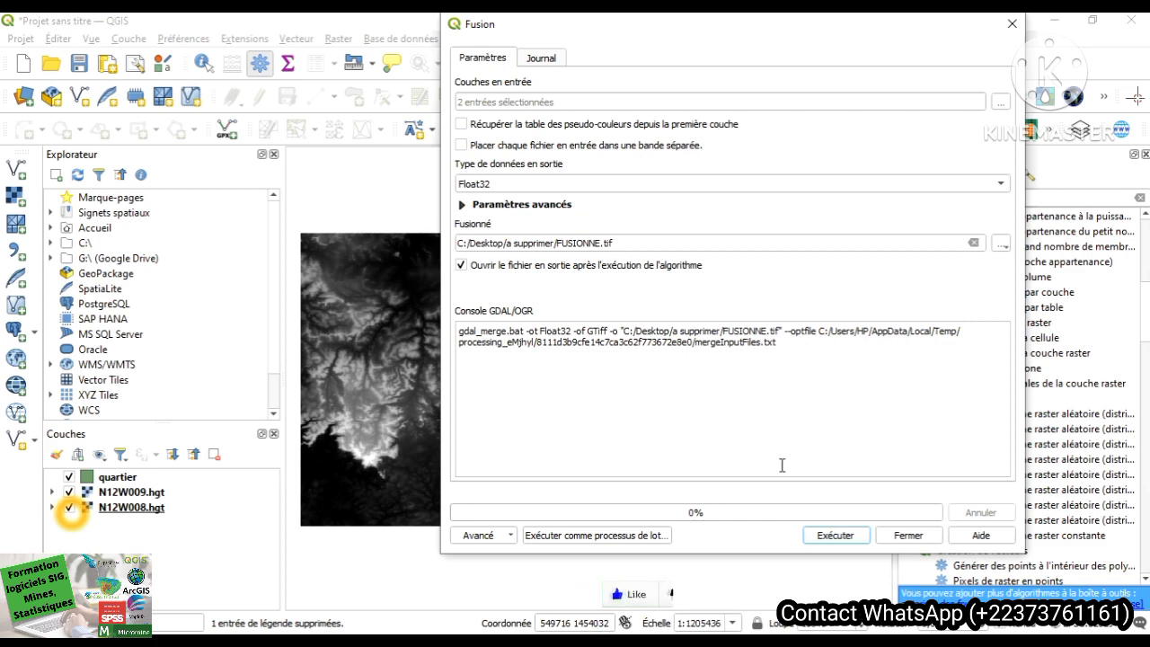
pyautogui.click(833, 537)
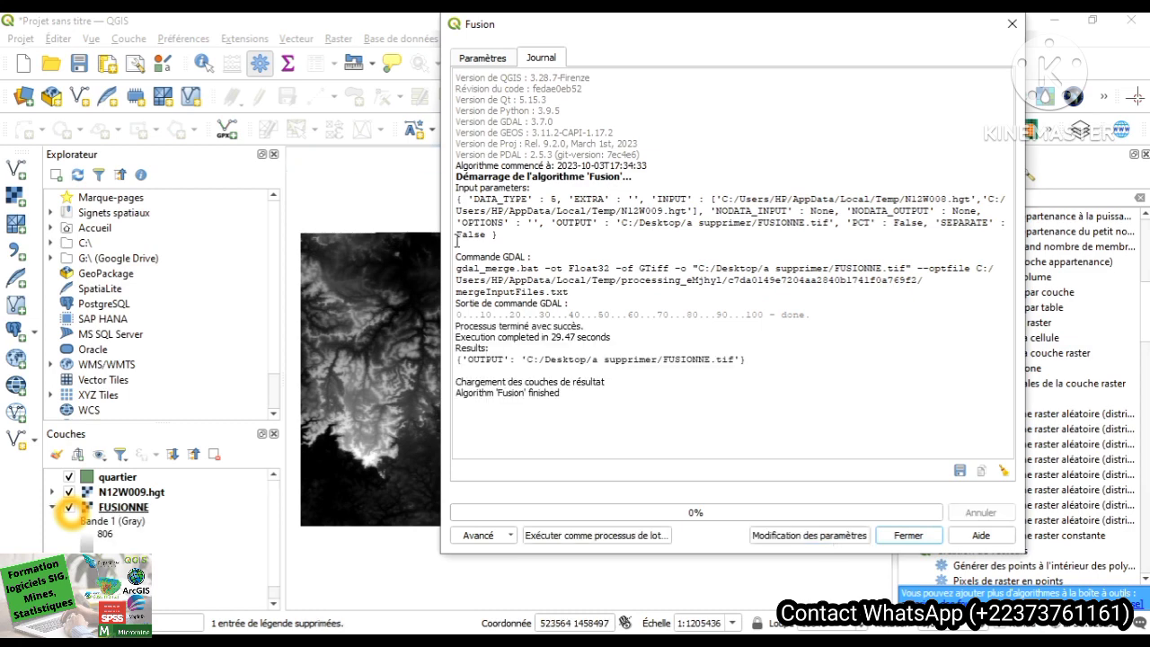
pyautogui.click(908, 536)
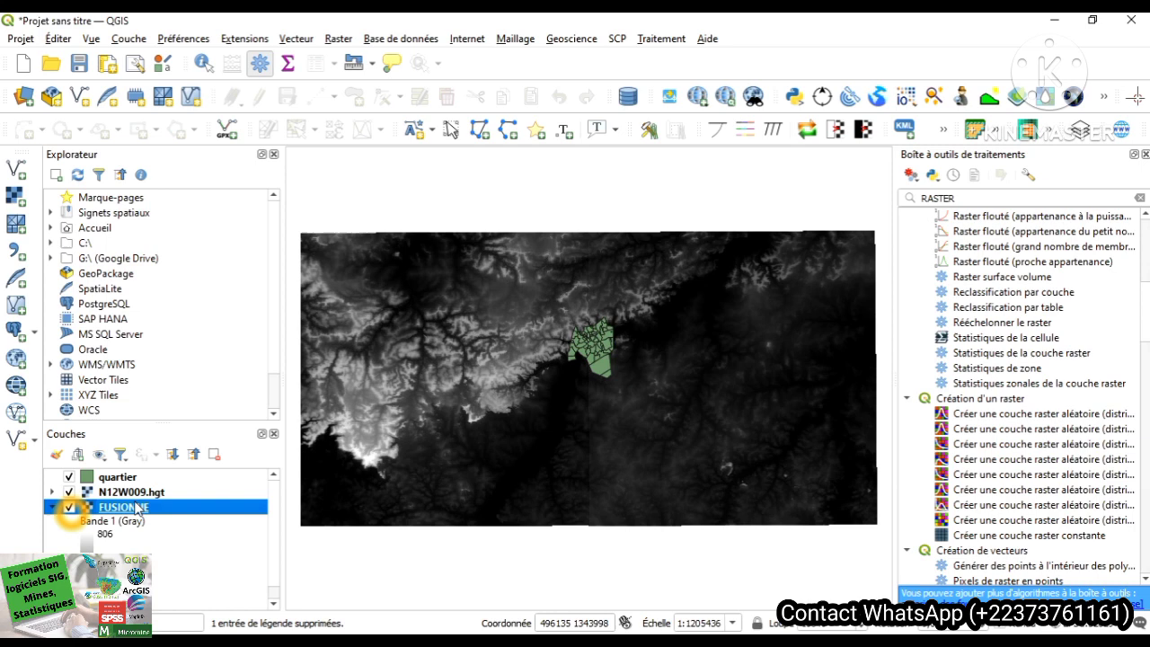
# Collapse the FUSIONNE layer's legend and hide both source tiles, leaving the merged raster displayed with the quartier layer
pyautogui.click(52, 509)
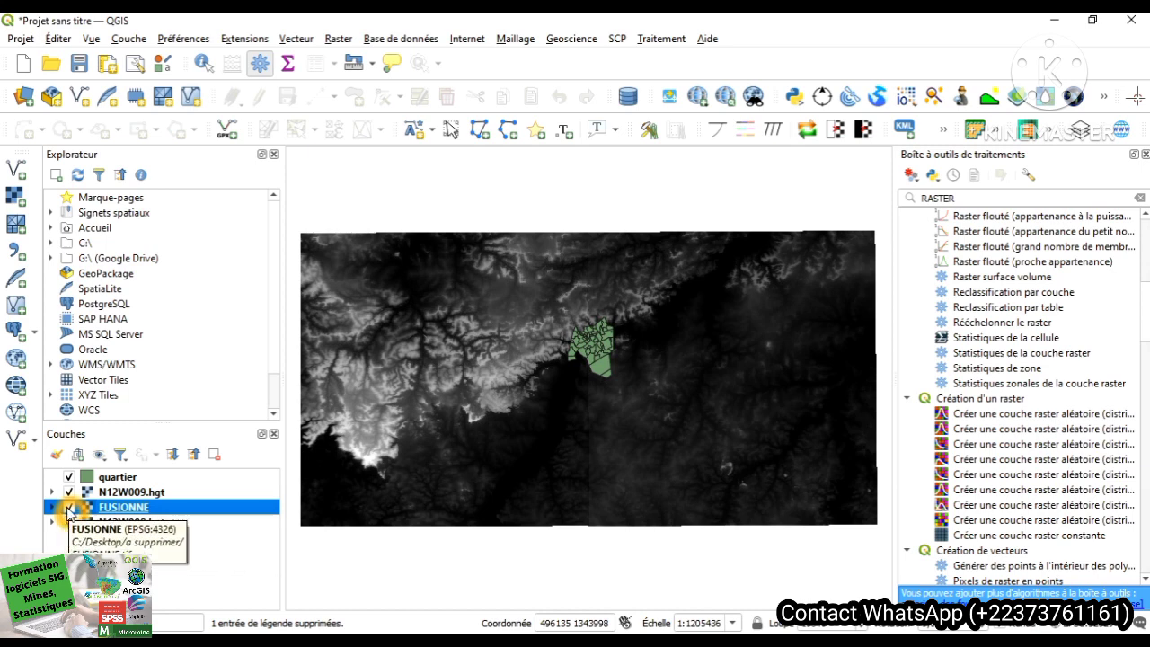
pyautogui.click(69, 509)
pyautogui.click(69, 521)
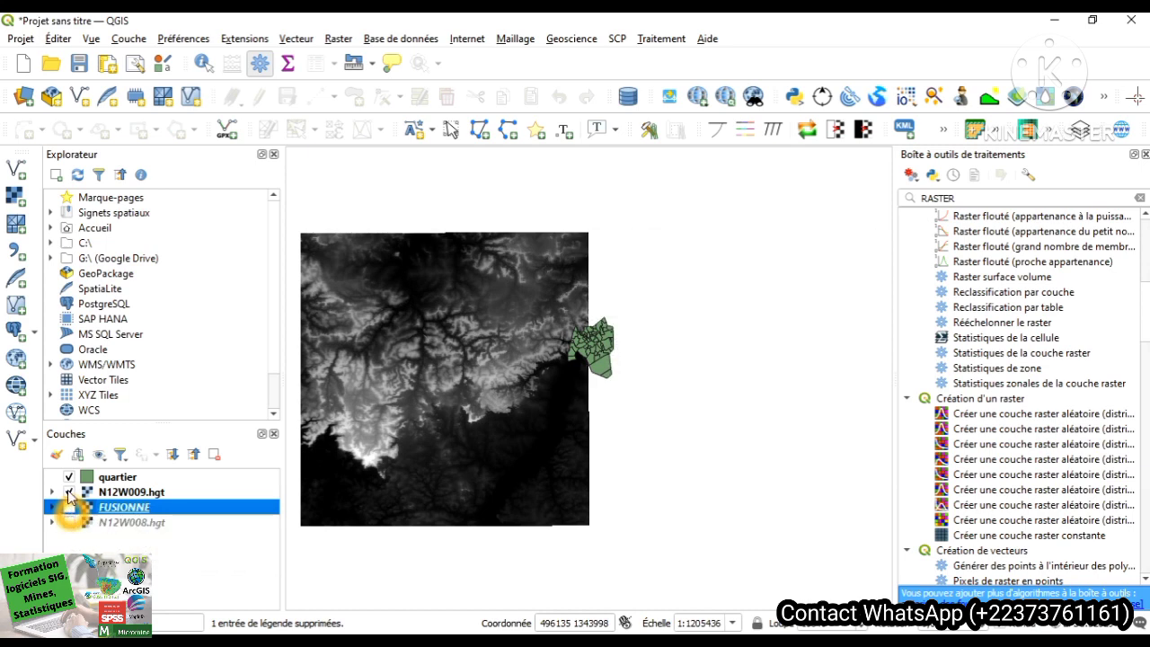
pyautogui.click(69, 493)
pyautogui.click(69, 508)
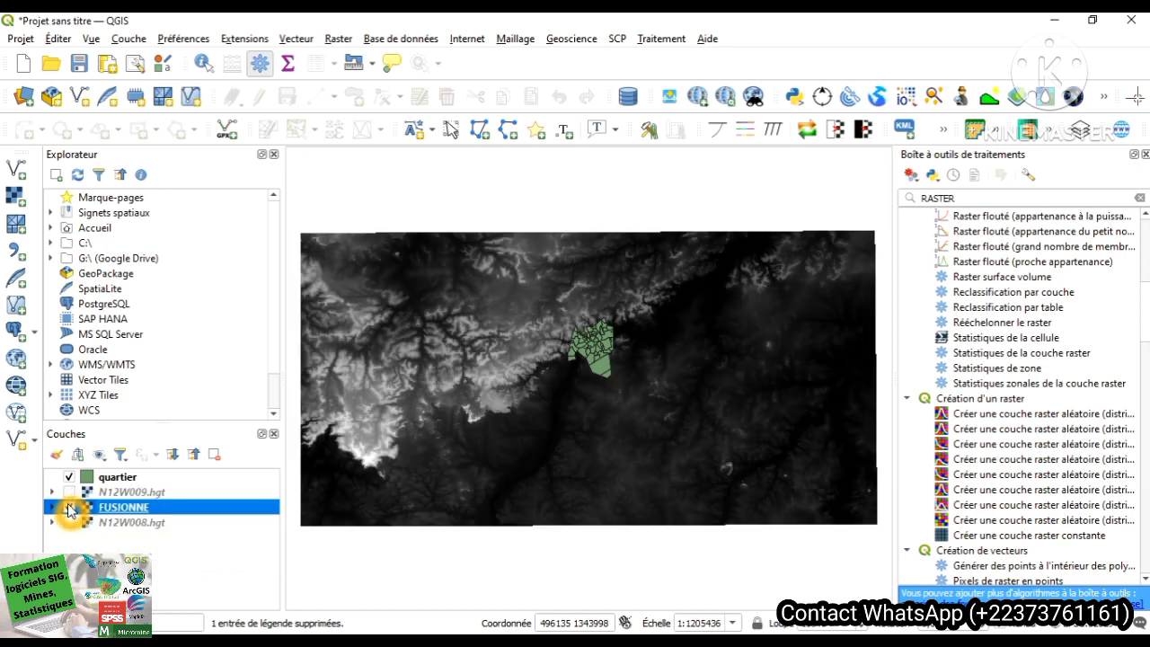
# Toggle FUSIONNE and the two source tiles on and off to compare the merged raster's coverage with the originals
pyautogui.click(69, 508)
pyautogui.click(70, 508)
pyautogui.click(69, 508)
pyautogui.click(70, 508)
pyautogui.click(69, 508)
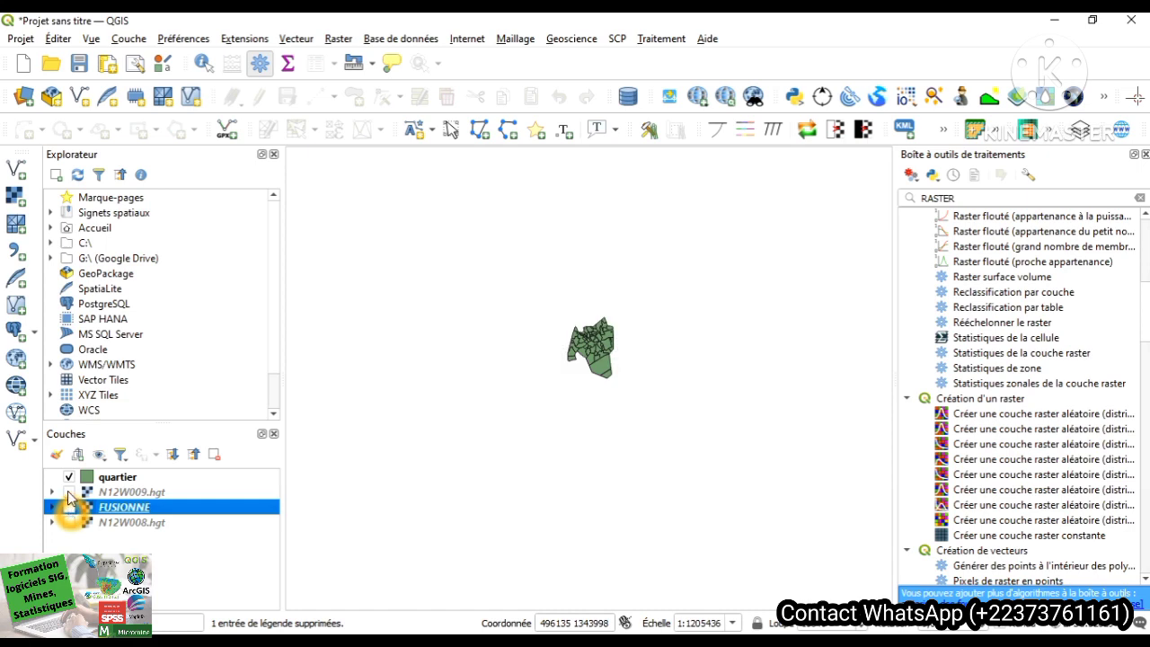
pyautogui.click(69, 493)
pyautogui.click(69, 493)
pyautogui.click(69, 523)
pyautogui.click(69, 523)
pyautogui.click(69, 508)
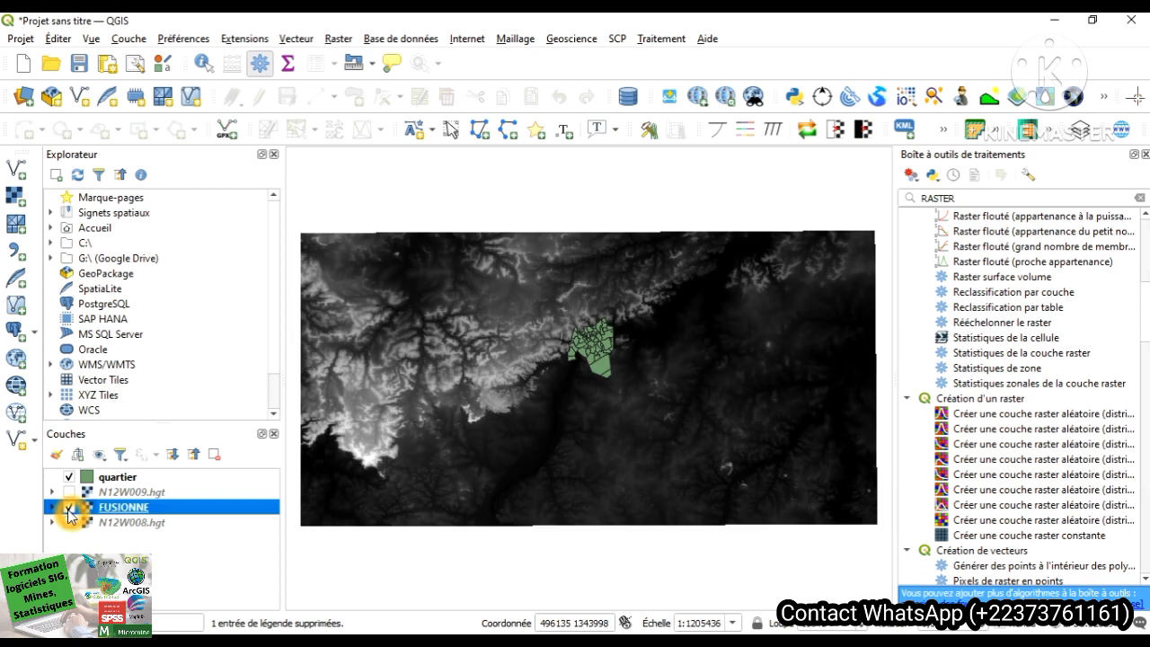